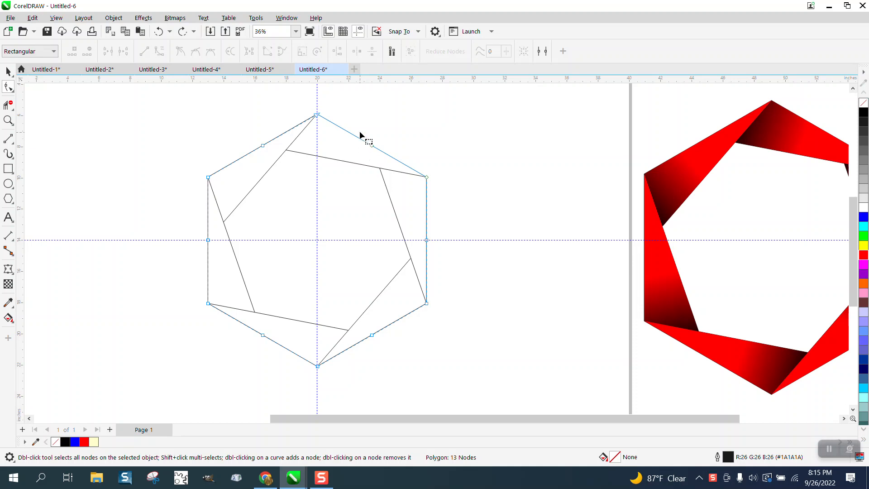
- Convert the node midway along the hexagon's upper-right edge to a curve and reshape that edge into an outward bulge followed by a dip
left_click_drag(361, 134, 393, 162)
right_click(370, 145)
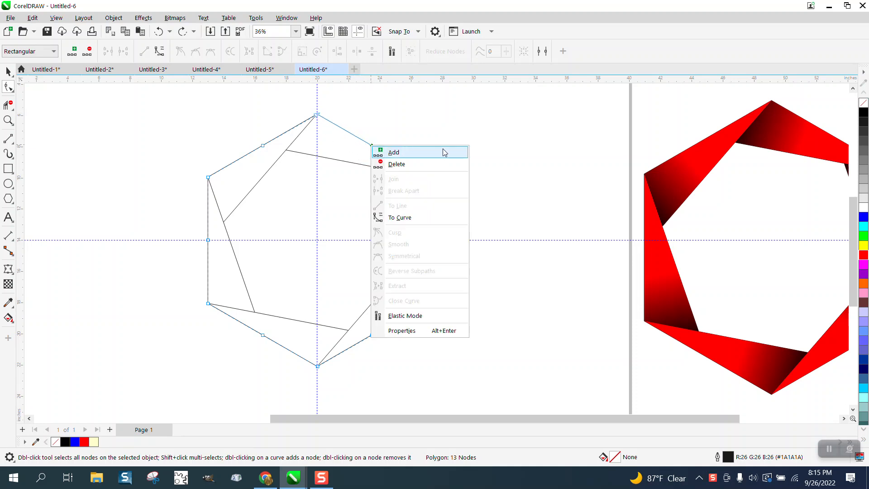
left_click(410, 218)
left_click_drag(373, 144, 339, 111)
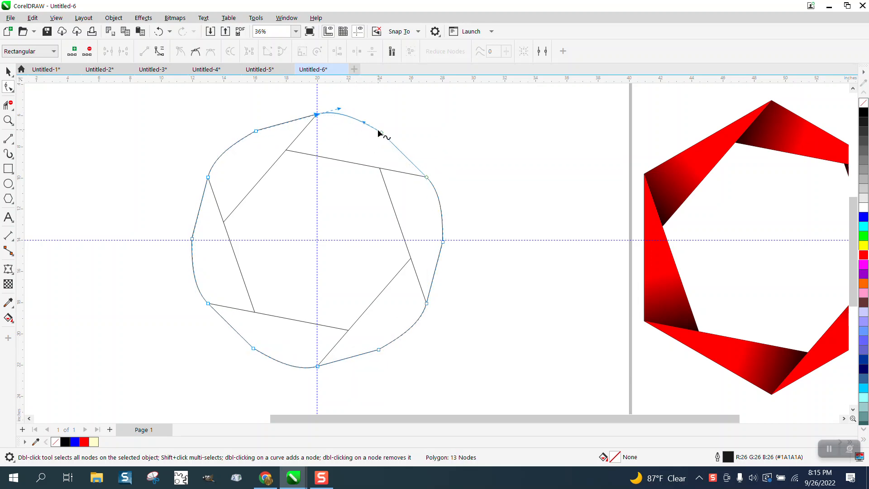
left_click_drag(381, 129, 360, 115)
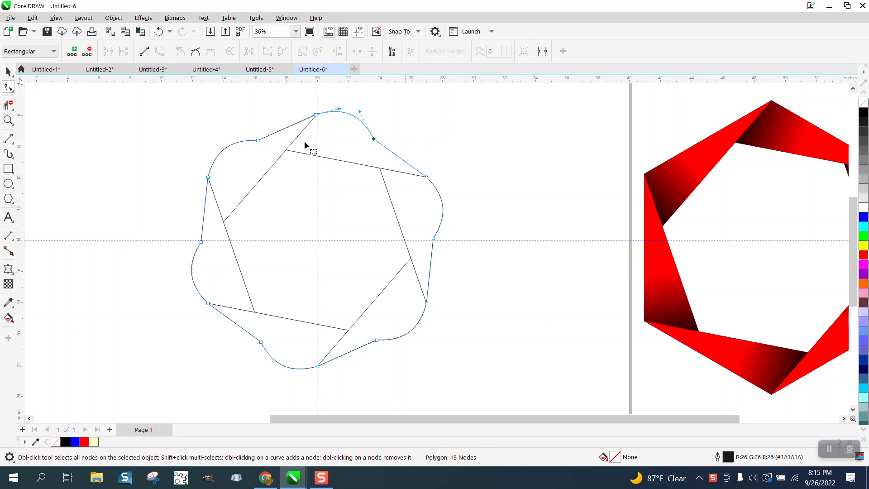
- Fill the enclosed segment between the upper-right curved edge and the inner lines with solid red using Smart Fill
left_click(8, 71)
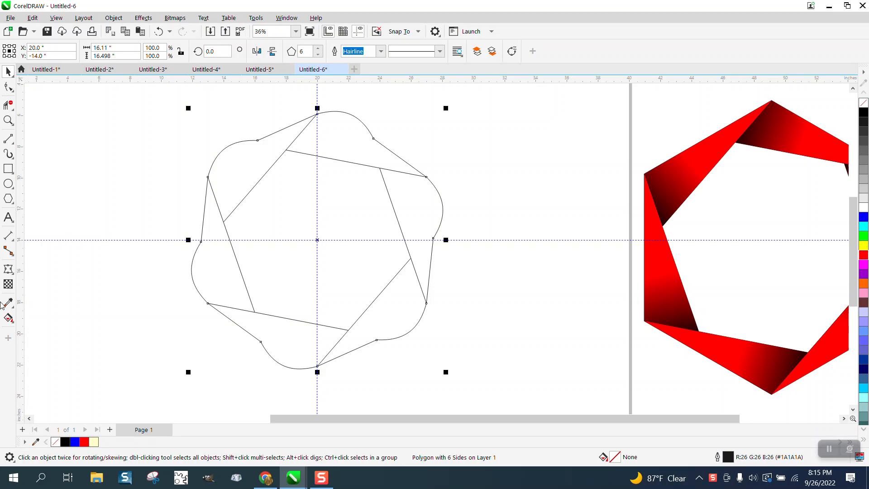
left_click(9, 318)
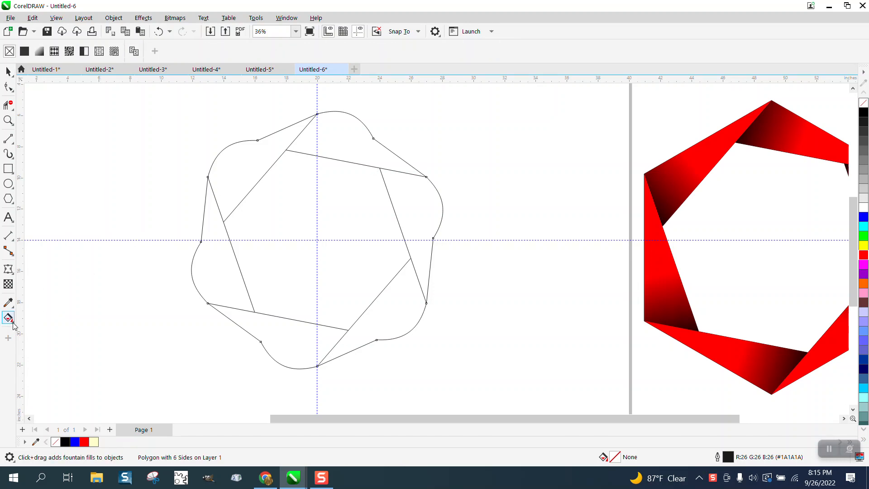
left_click(8, 318)
left_click(46, 330)
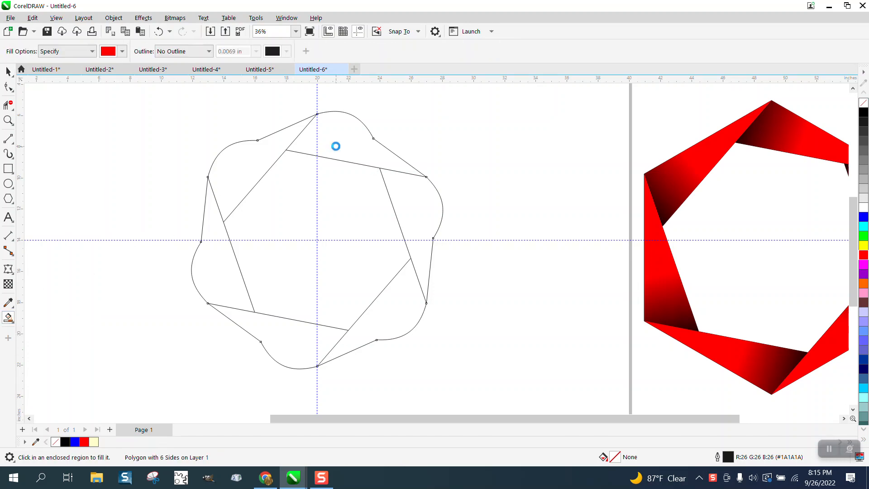
left_click(334, 145)
left_click(8, 71)
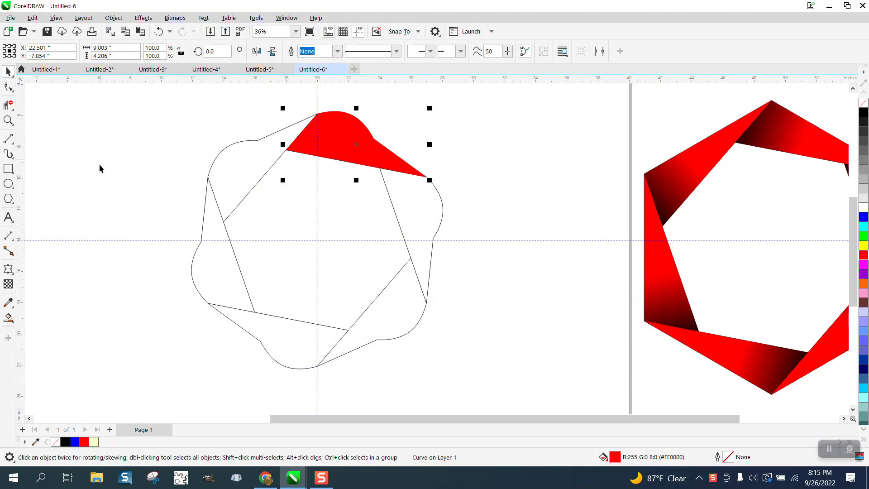
- Apply a fountain fill across the red segment, from red at its pointed tip to black at the opposite end, and shift the blend midpoint towards black
left_click(8, 319)
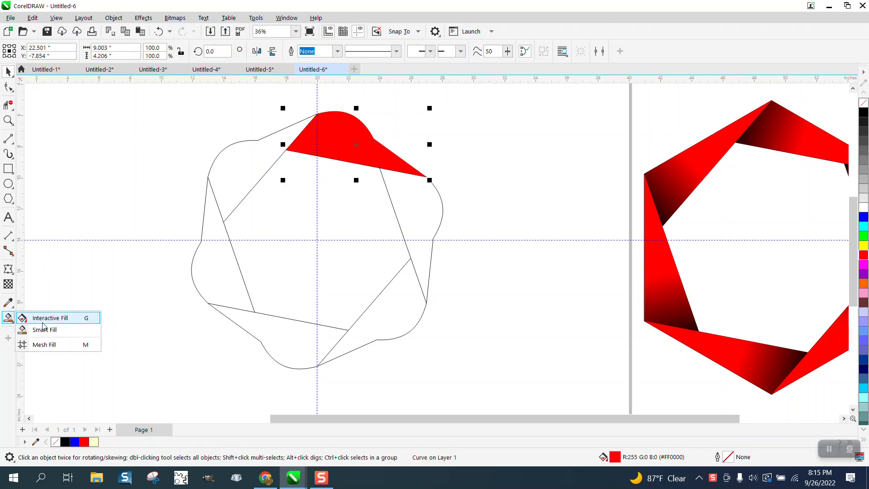
left_click(46, 316)
left_click_drag(413, 169, 271, 123)
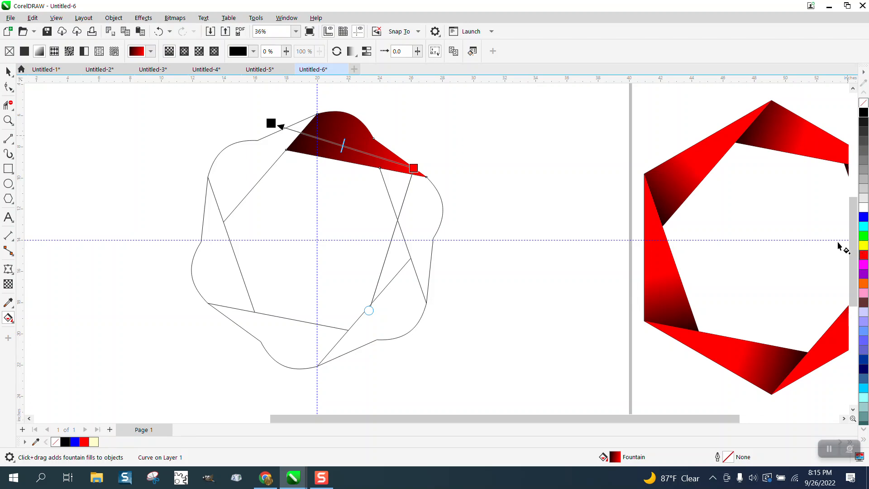
left_click_drag(342, 147, 307, 135)
mouse_move(414, 168)
left_mouse_down()
mouse_move(378, 167)
mouse_move(349, 148)
mouse_move(414, 172)
left_mouse_up()
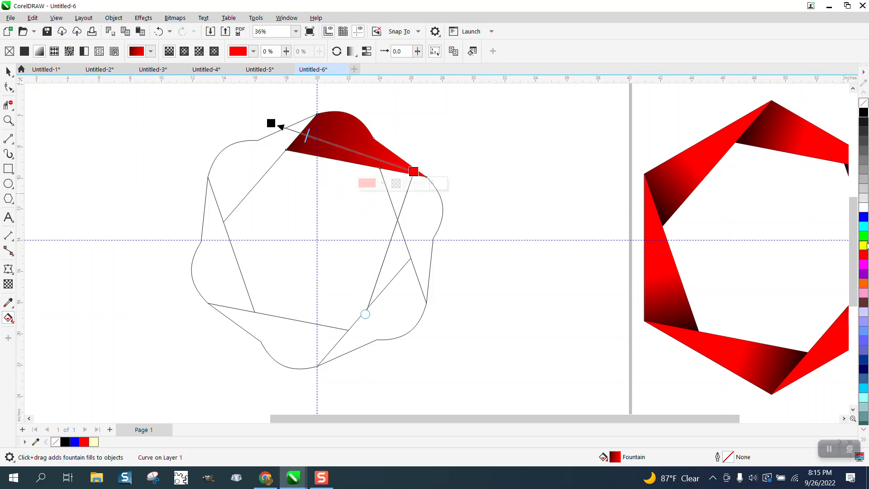
- Add three extra red colour stops along the segment's fountain fill to confine the dark shading to the black end
left_click_drag(864, 255, 383, 161)
left_click_drag(864, 255, 358, 152)
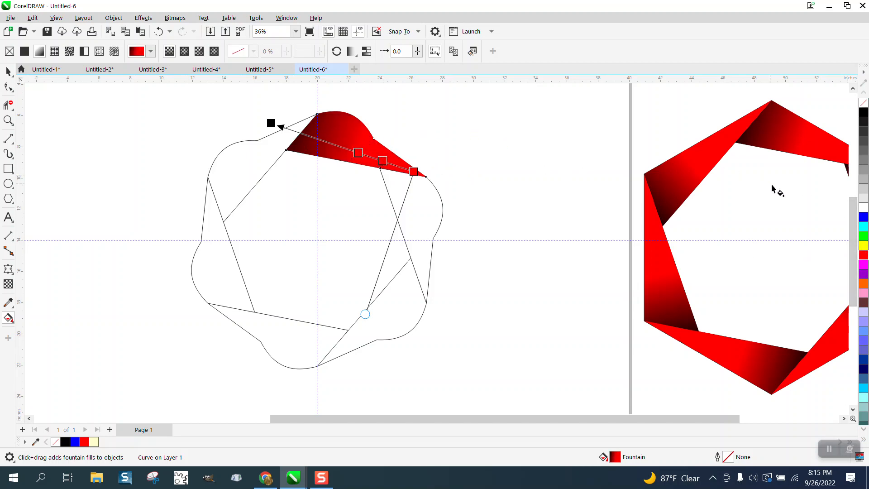
left_click_drag(864, 255, 340, 146)
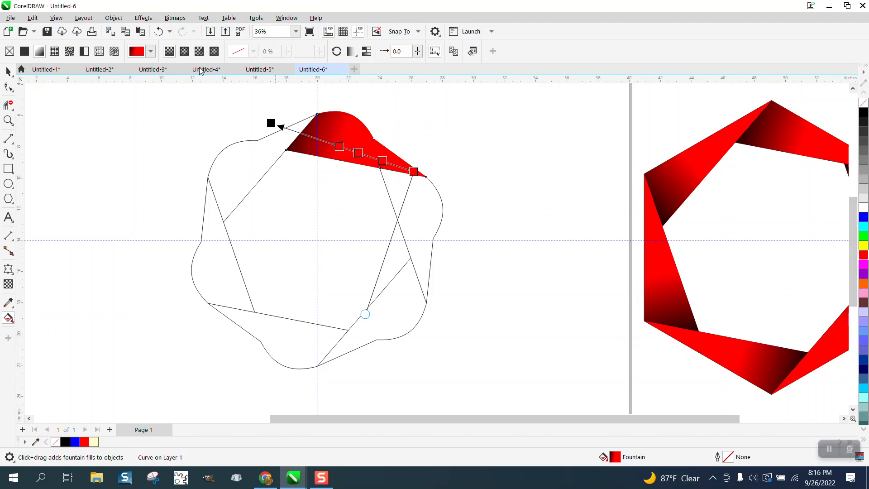
left_click(13, 74)
left_click(384, 110)
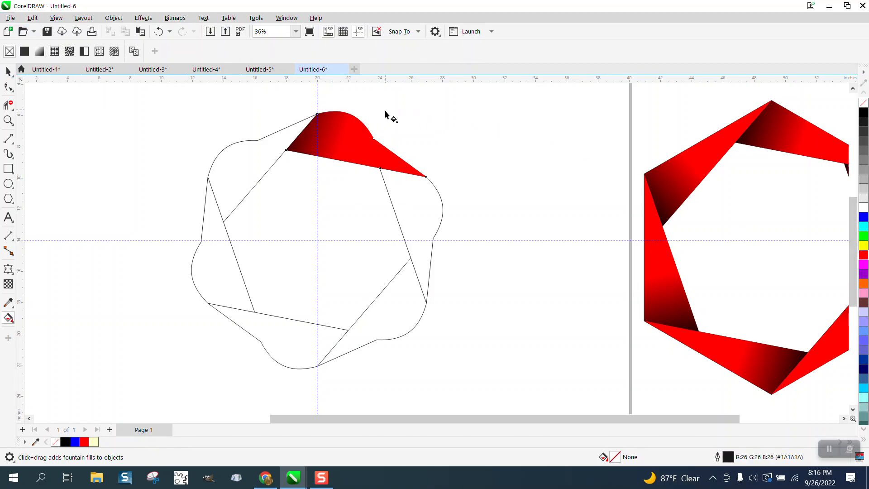
- Move the shaded segment's centre of rotation to the intersection of the two guidelines
left_click(8, 71)
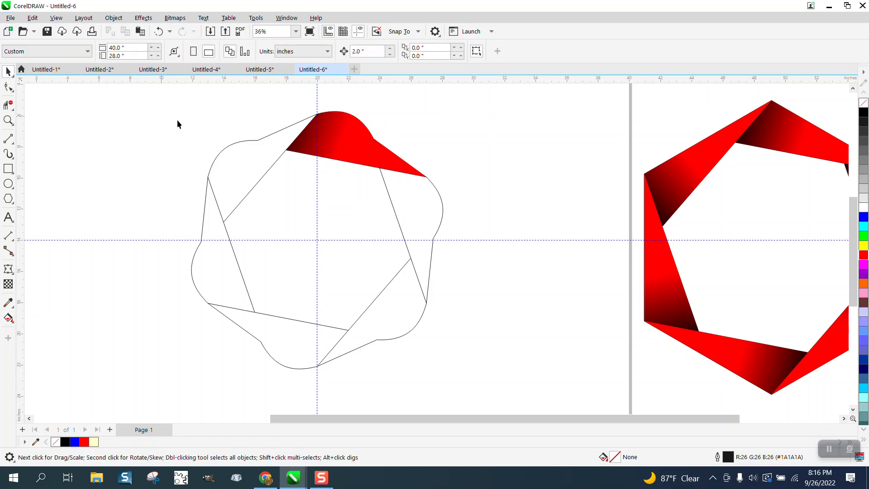
left_click(351, 153)
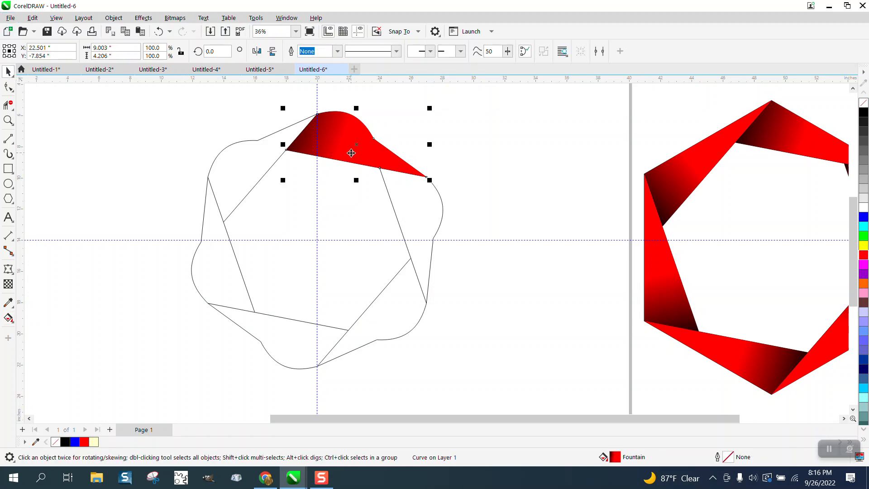
left_click(357, 148)
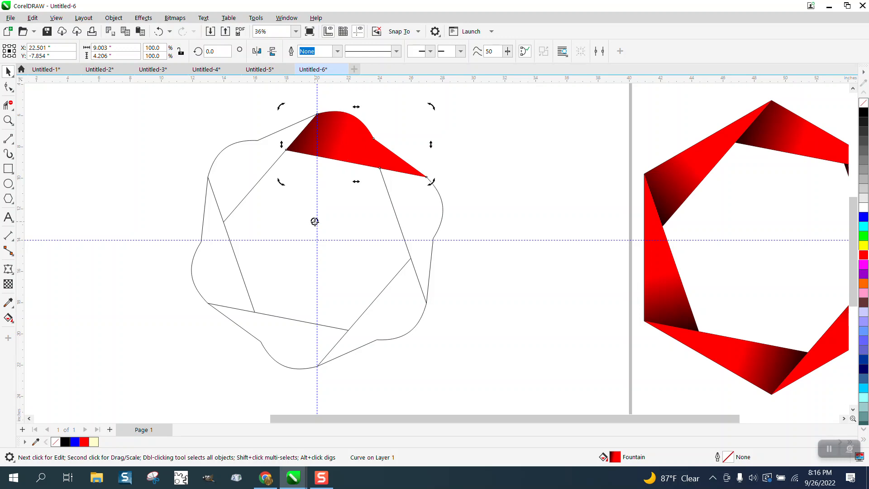
left_click(340, 137)
double_click(340, 137)
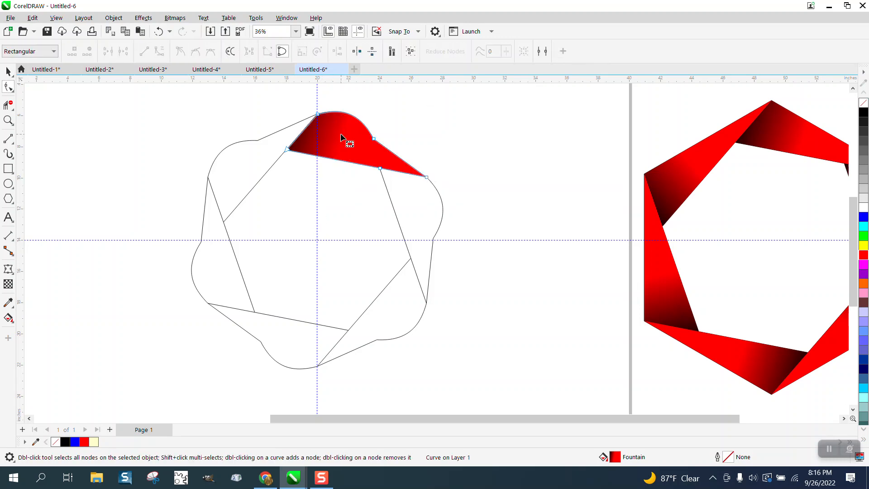
left_click(8, 72)
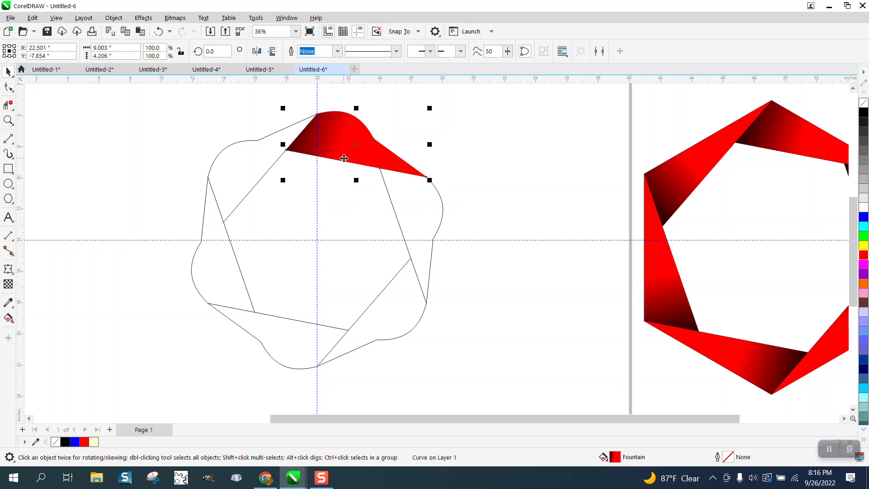
left_click(355, 143)
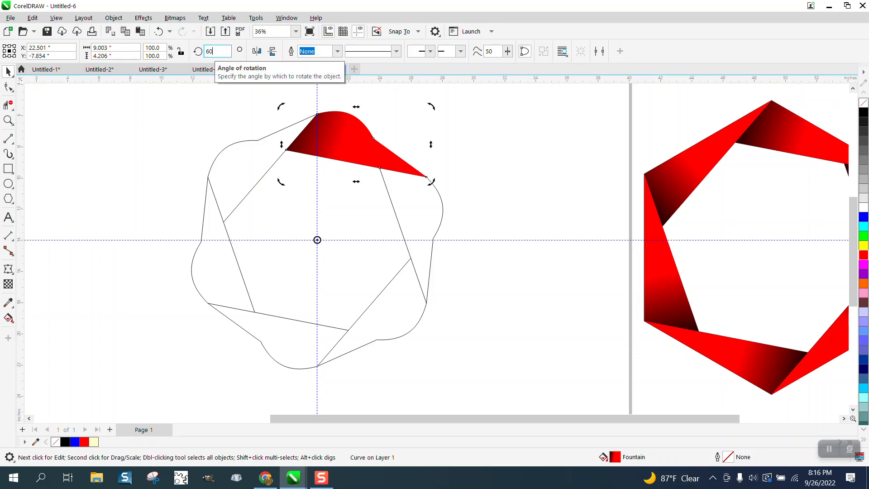
- Make a copy of the shaded segment rotated 60 degrees about the guideline intersection
left_click(211, 51)
type("60")
key("Return")
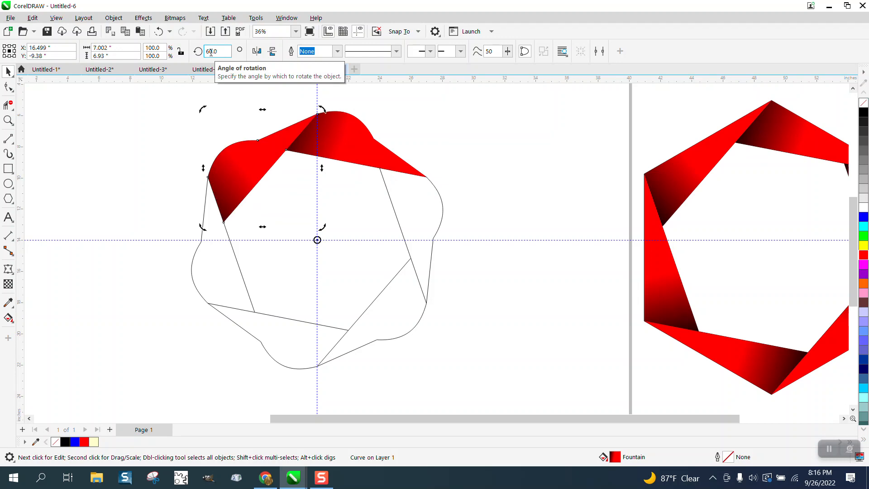
- Make another segment copy at a rotation angle of 120 degrees and repeat the rotation three times to complete the ring
left_click_drag(219, 52, 213, 55)
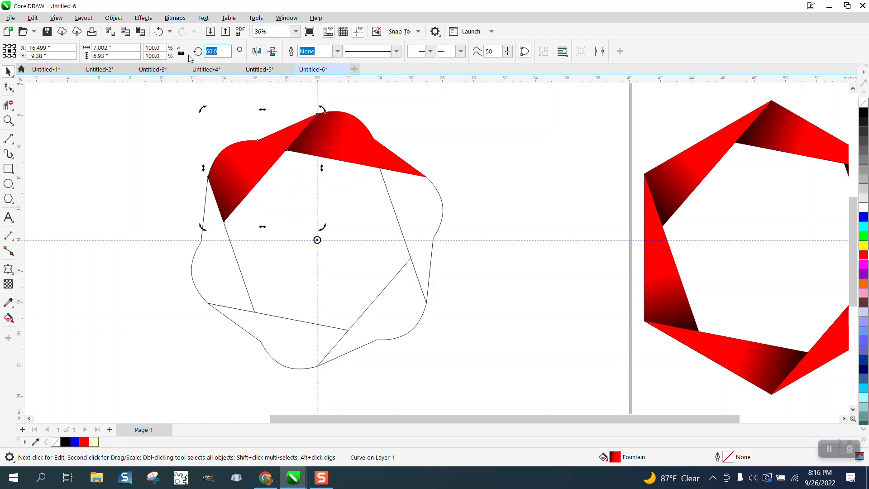
type("120")
key("Return")
key("ctrl+r")
key("ctrl+r")
key("ctrl+r")
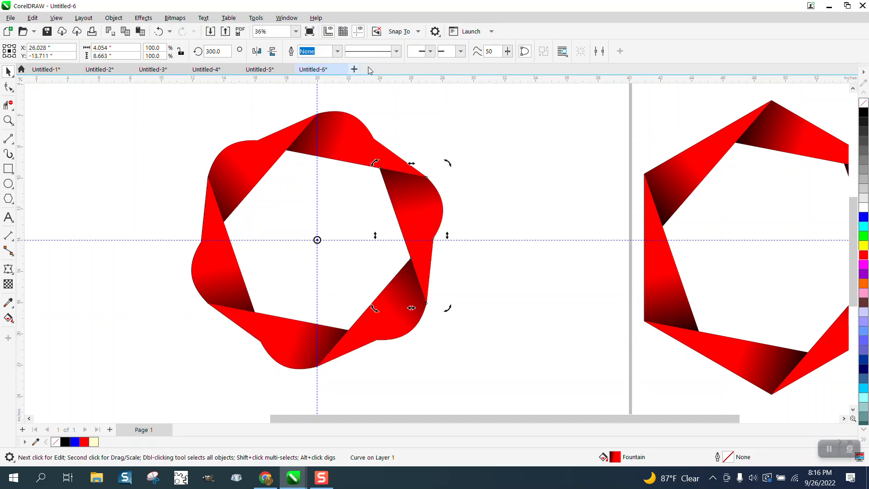
left_click(430, 100)
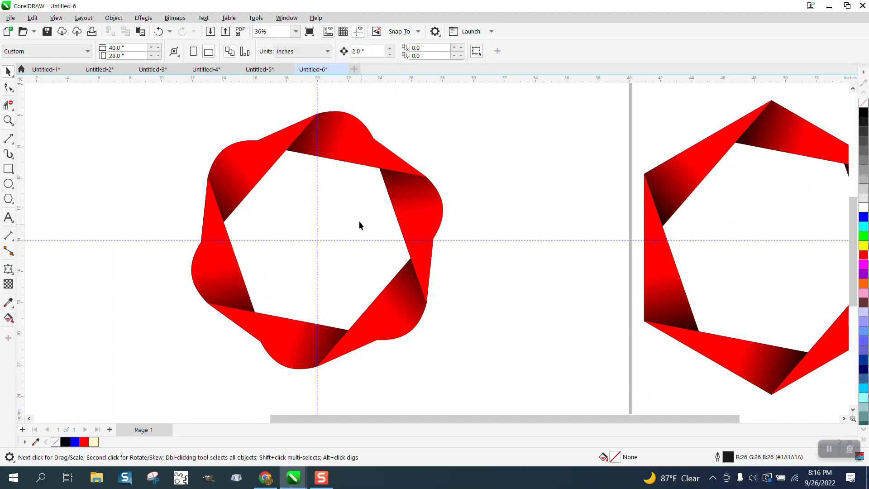
- Undo all the rotated copies of the shaded segment
left_click(159, 31)
left_click(159, 31)
left_click(159, 31)
left_click(159, 32)
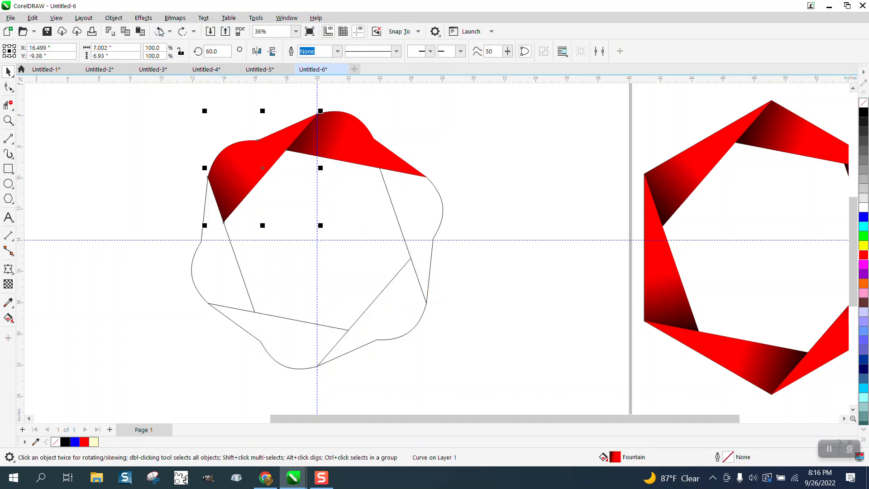
left_click(159, 31)
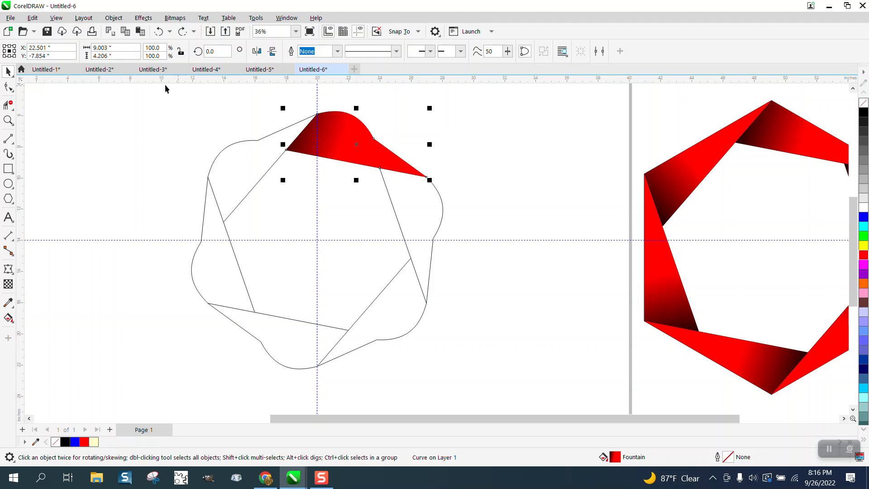
- Undo the colour stops, the fountain fill and the red Smart Fill, leaving only the curved outline and inner lines
left_click(158, 31)
left_click(158, 32)
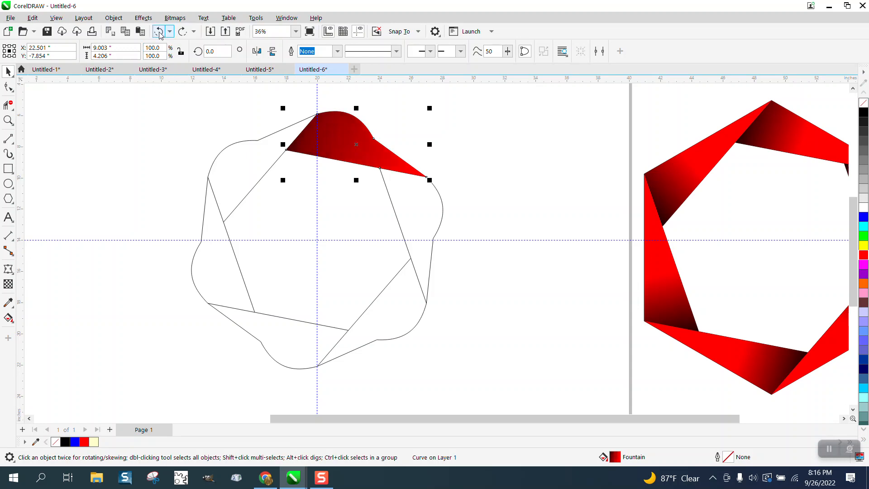
left_click(158, 31)
left_click(158, 31)
left_click(158, 31)
left_click(158, 32)
left_click(159, 32)
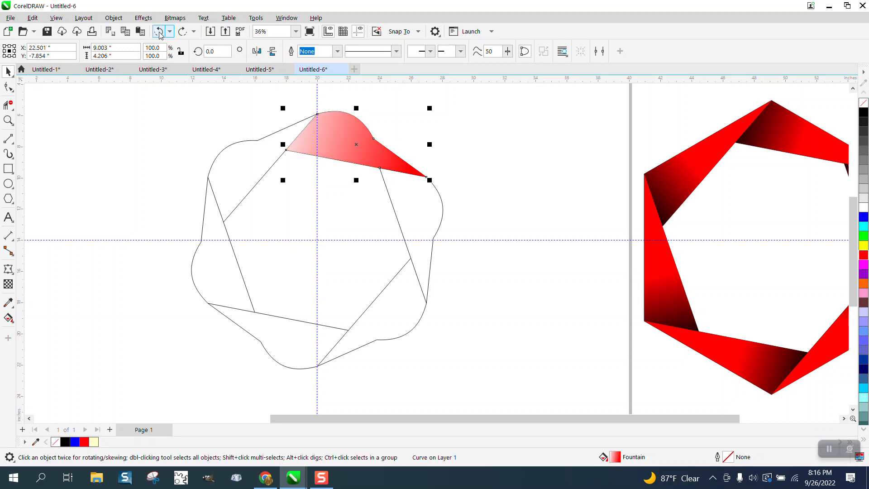
left_click(159, 31)
left_click(159, 32)
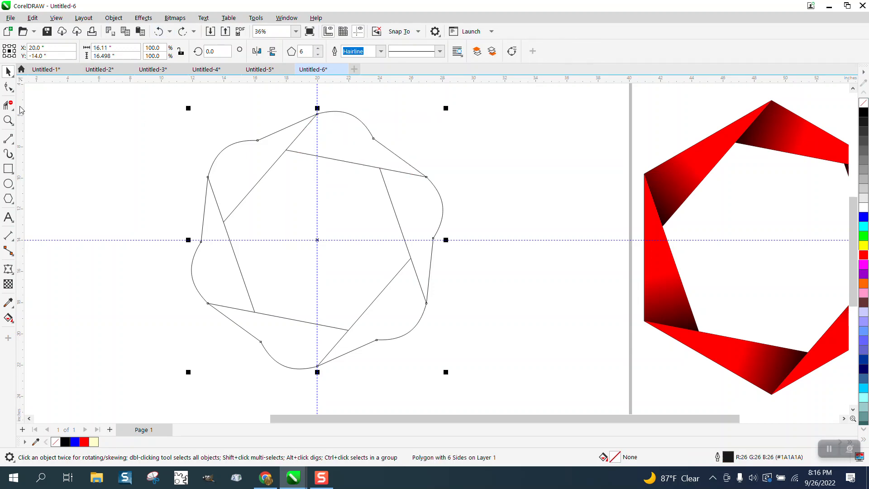
- Add two nodes to the diagonal line descending from the top vertex: one where the crossing inner line meets it, one between there and the vertex
left_click(8, 120)
left_click_drag(273, 113, 417, 192)
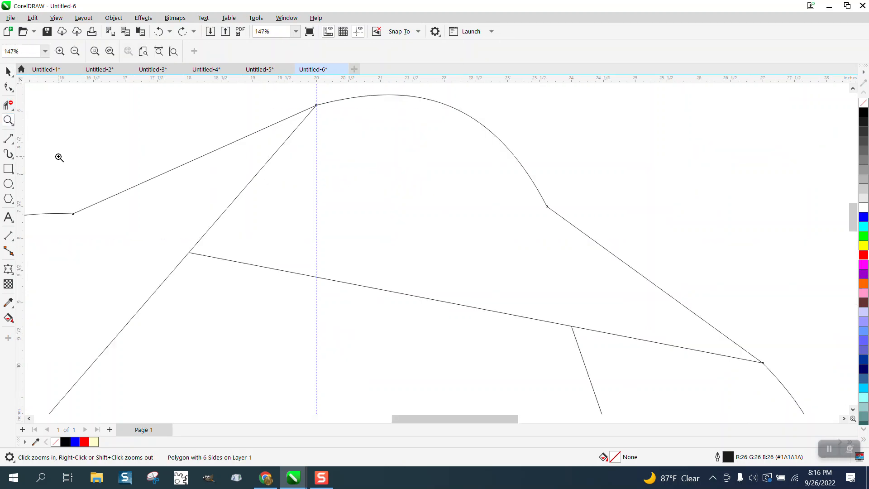
left_click(12, 91)
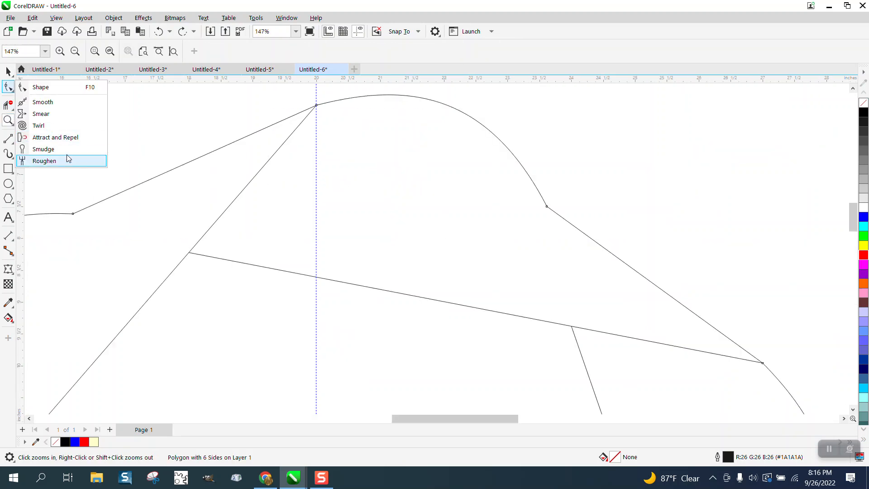
left_click(41, 87)
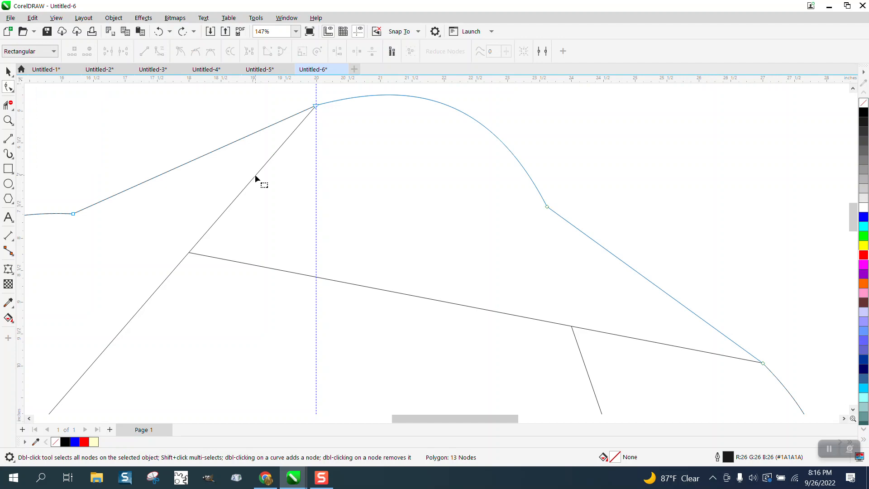
left_click(256, 176)
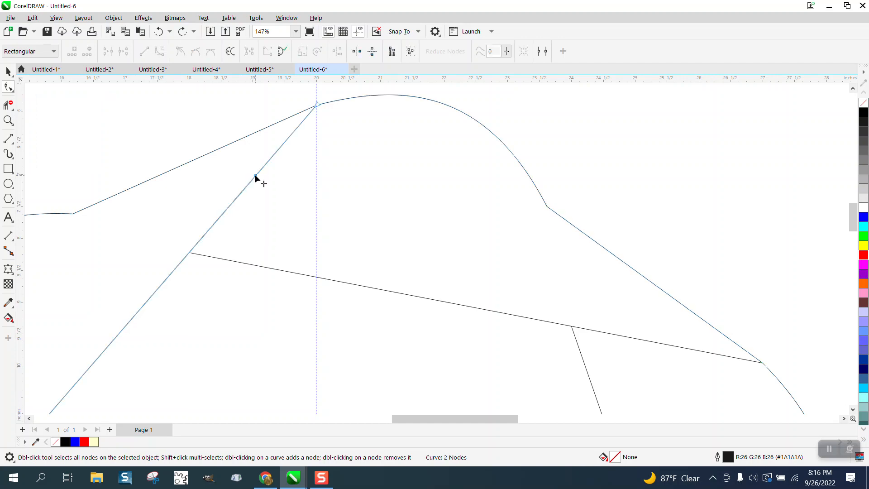
double_click(189, 252)
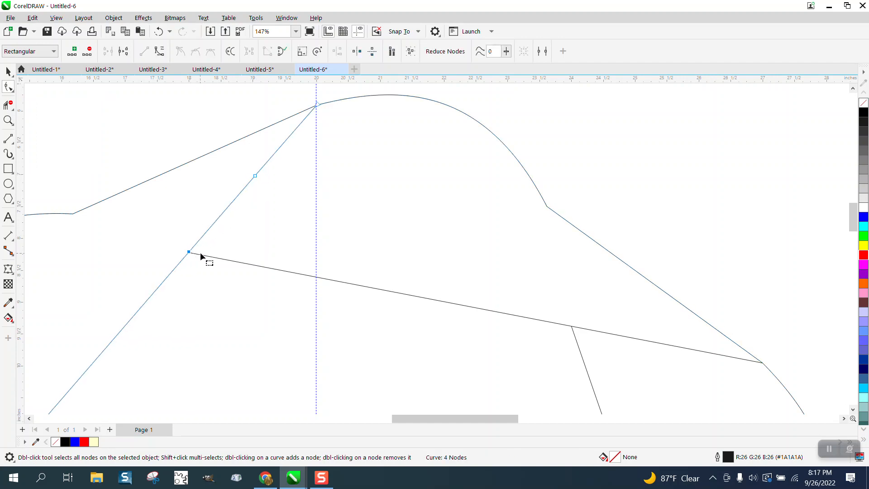
left_click(159, 31)
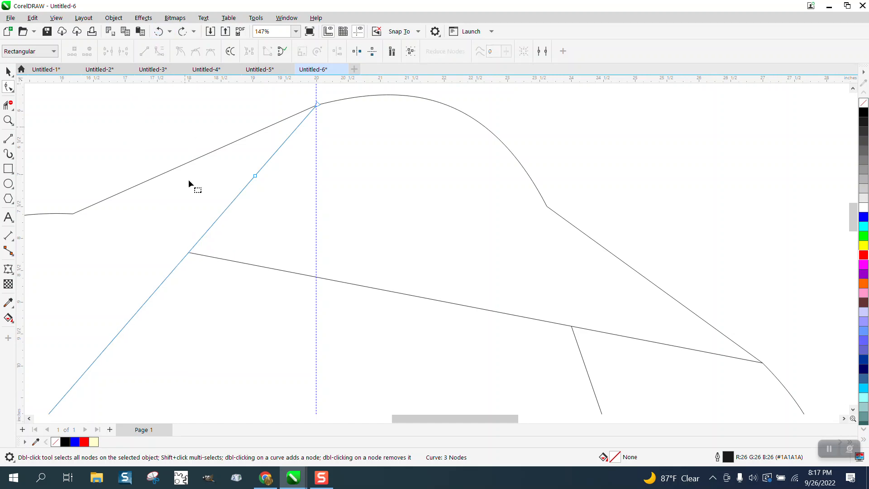
double_click(189, 251)
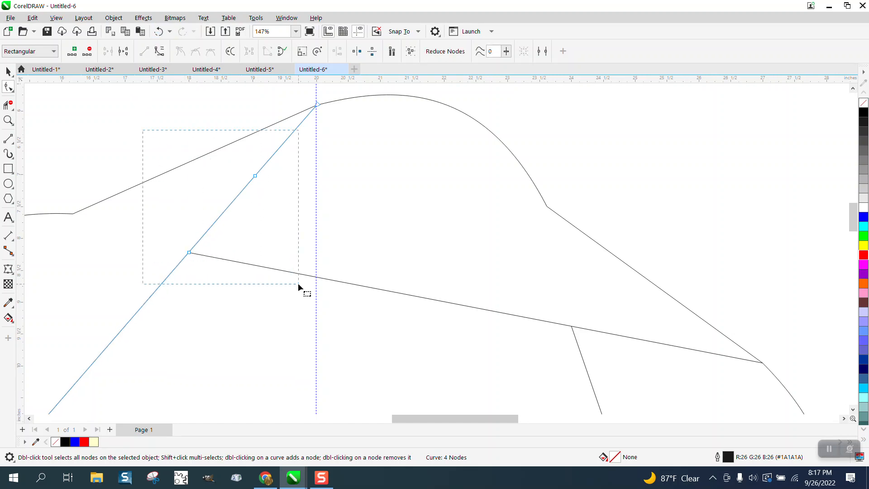
- Convert the diagonal line's upper nodes to curves and bow its section between the inner-line junction and the top vertex outward
left_click_drag(297, 283, 298, 284)
scroll(323, 218, "down", 1)
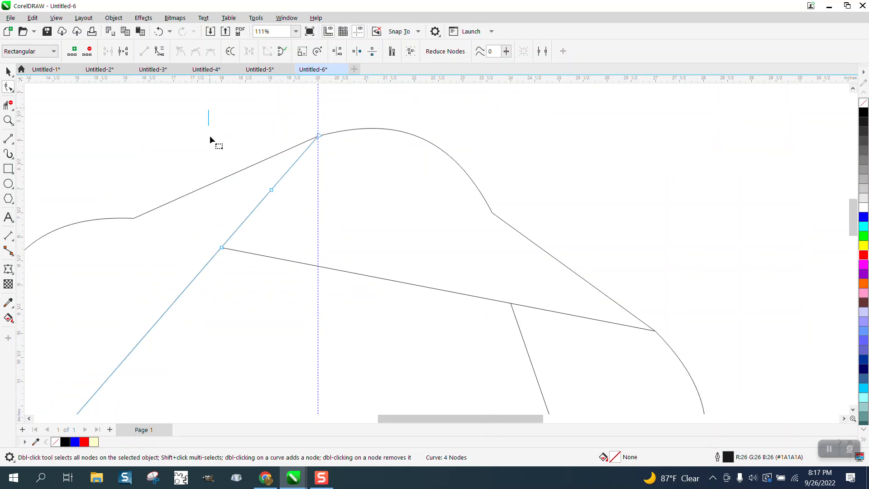
left_click_drag(210, 137, 362, 289)
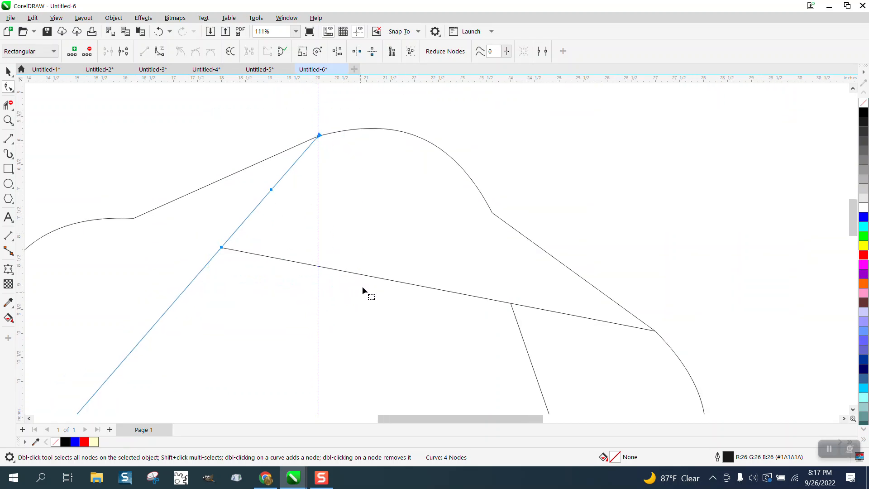
right_click(319, 135)
left_click(362, 205)
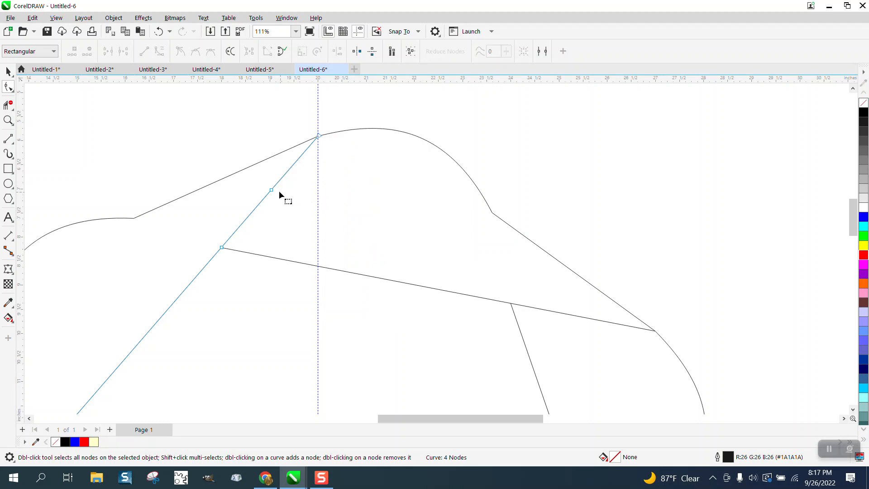
left_click_drag(272, 190, 225, 213)
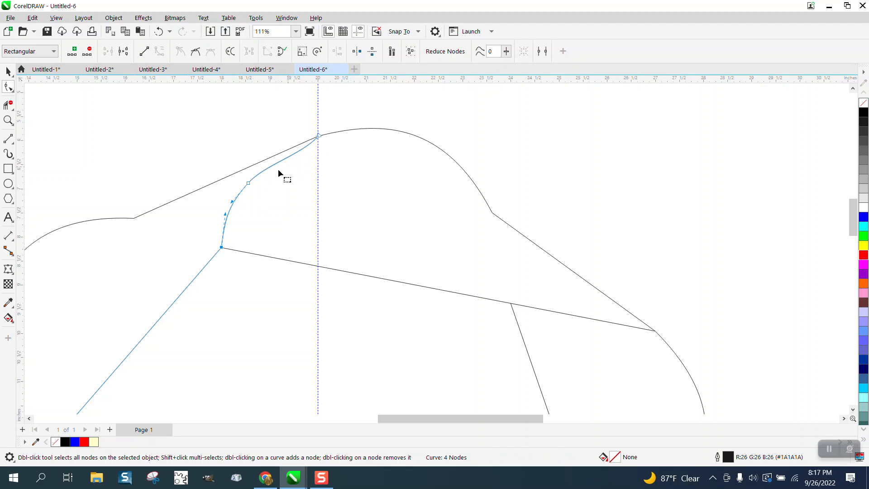
left_click(249, 184)
scroll(333, 165, "down", 2)
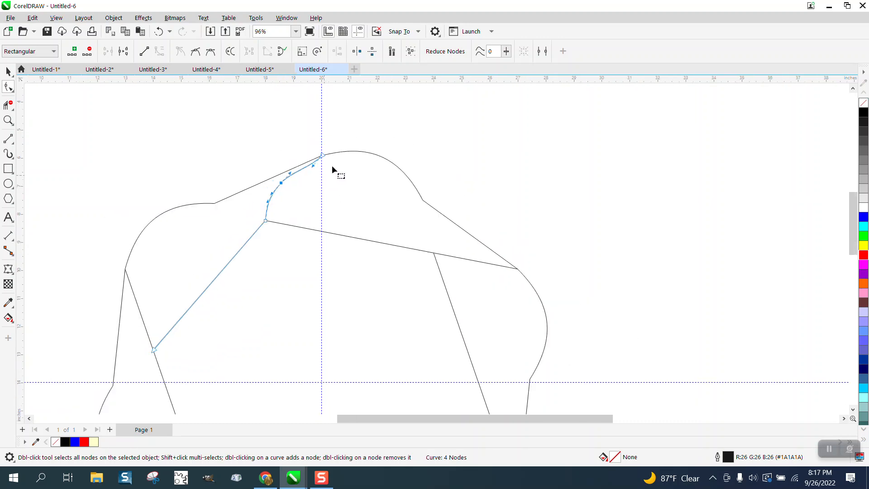
- Try to fill the top curved segment with red using Smart Fill
left_click(8, 71)
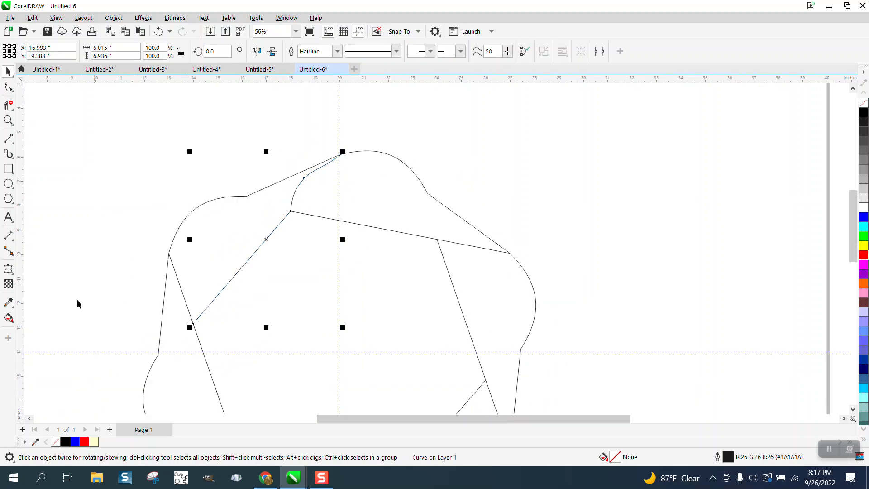
left_click(15, 319)
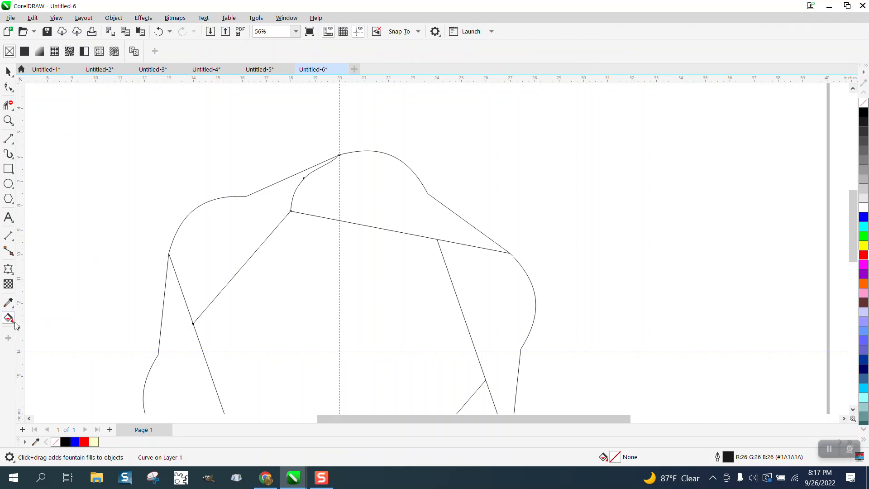
left_click(13, 322)
left_click(45, 331)
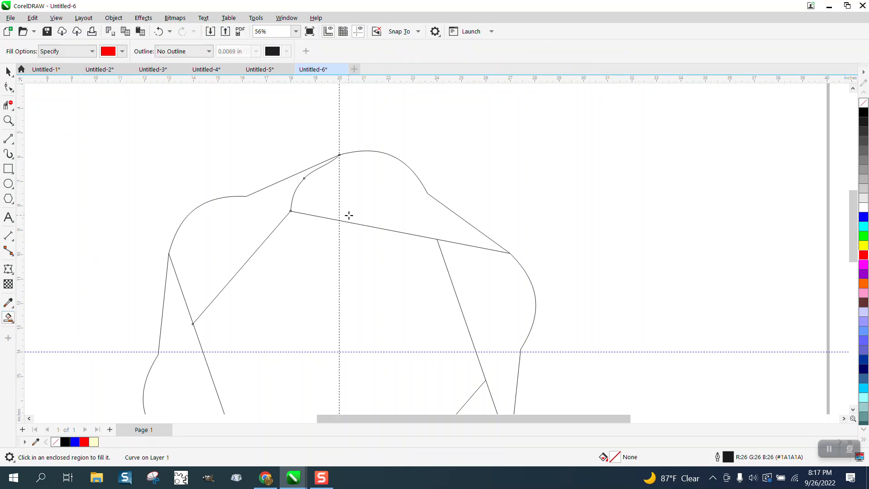
left_click(371, 204)
left_click(159, 32)
- Close the gap at the curved diagonal's lower corner by moving the crossing inner line's end node onto that corner
left_click(9, 120)
left_click_drag(284, 200, 353, 241)
left_click_drag(265, 206, 265, 206)
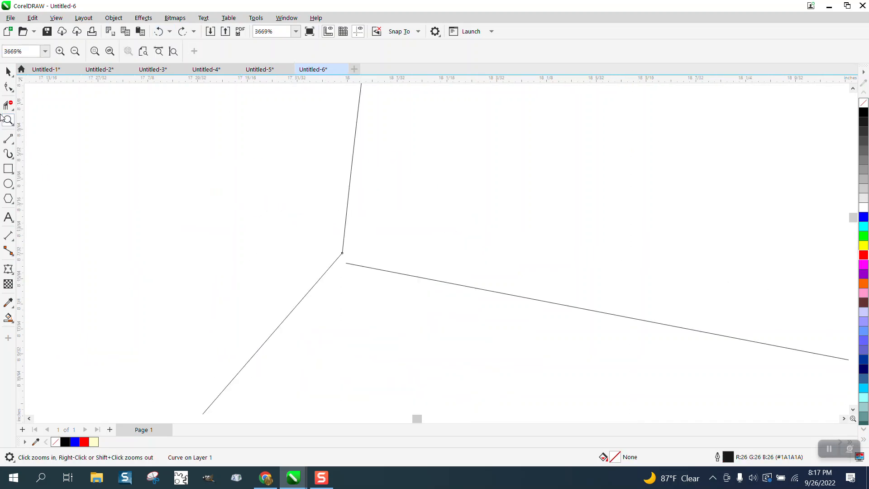
left_click(8, 87)
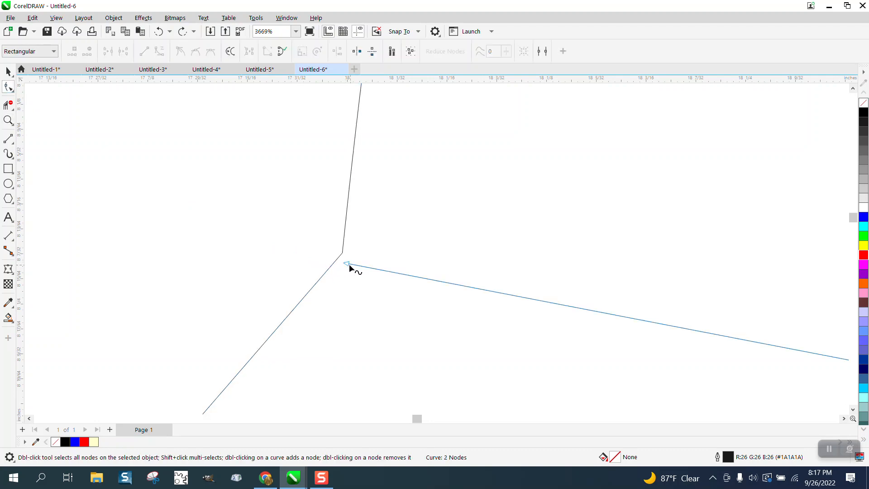
left_click_drag(349, 265, 347, 258)
scroll(260, 246, "down", 3)
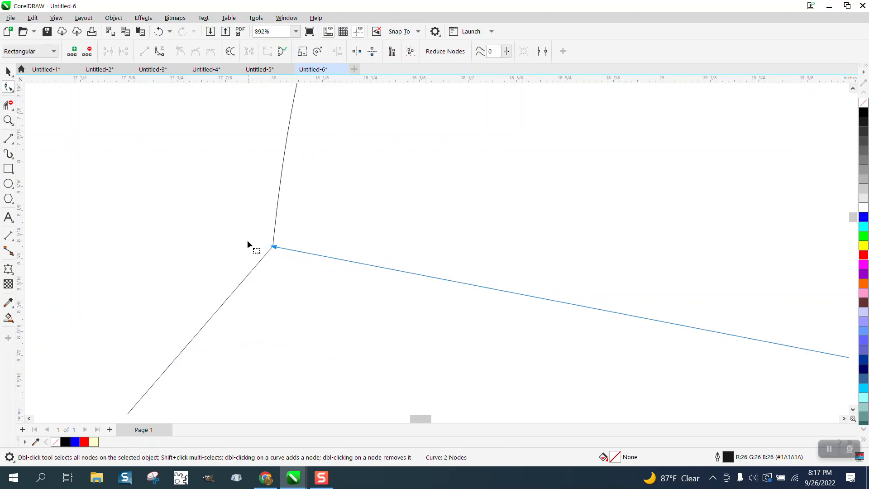
scroll(249, 245, "down", 5)
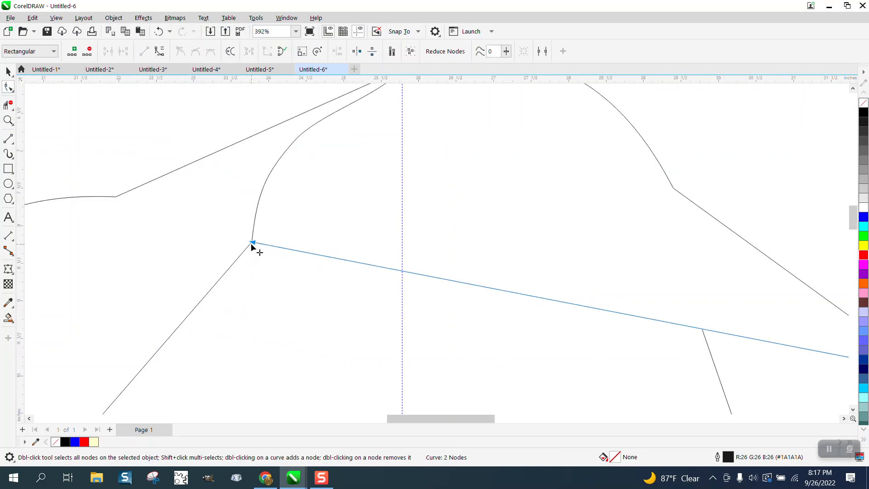
- Fill the enclosed top segment with red using Smart Fill and no outline
left_click(8, 317)
left_click(411, 249)
scroll(411, 249, "down", 2)
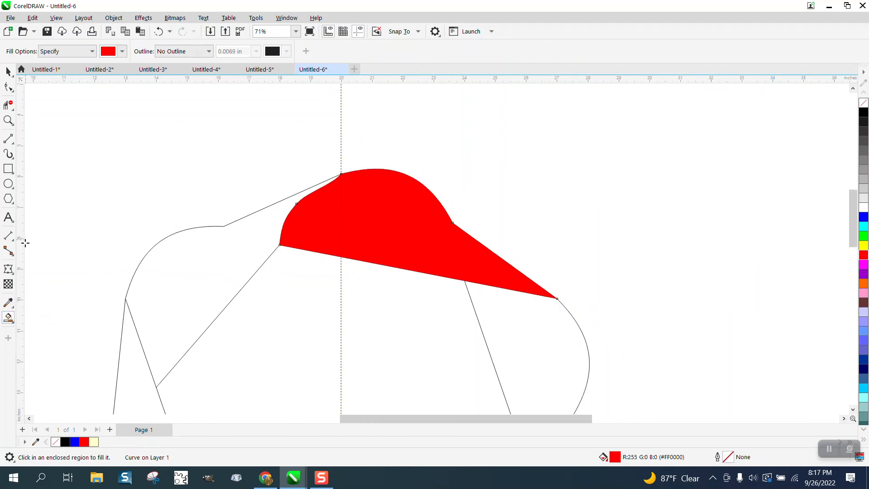
- Apply a fountain fill along the top segment, with black at the curved fold end and two red stops near the middle
left_click(13, 325)
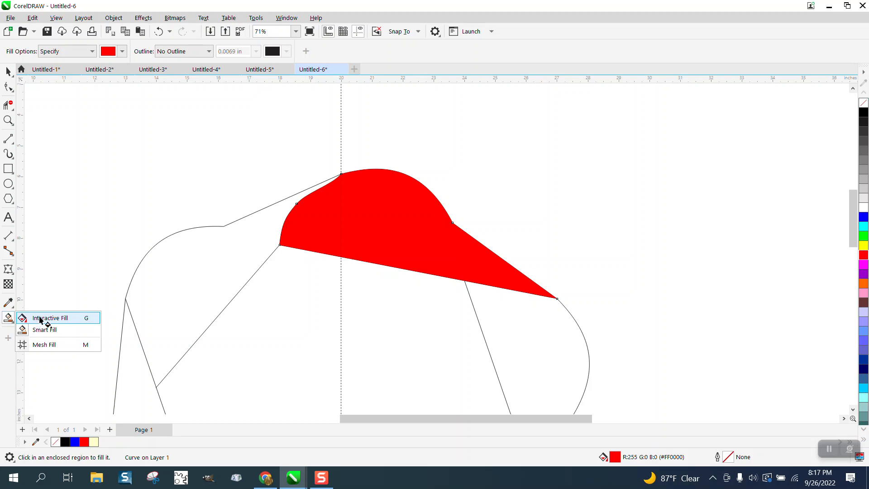
left_click(28, 316)
left_click_drag(497, 283, 275, 195)
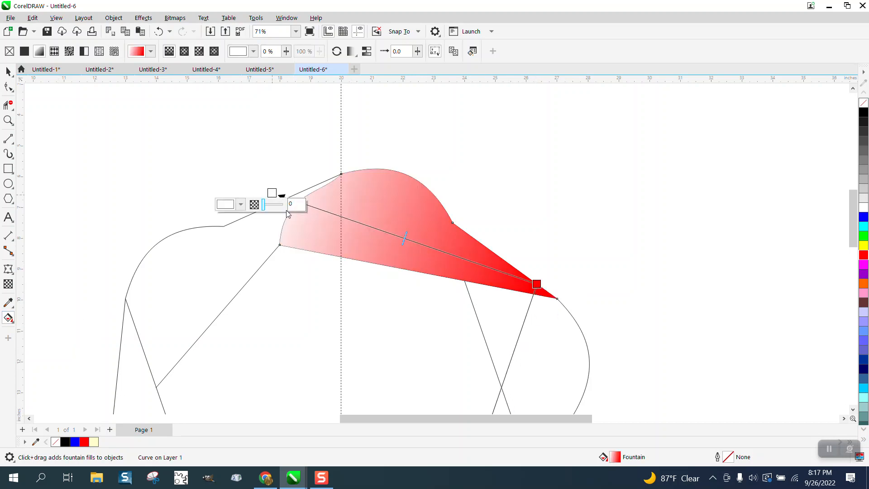
left_click_drag(863, 113, 283, 197)
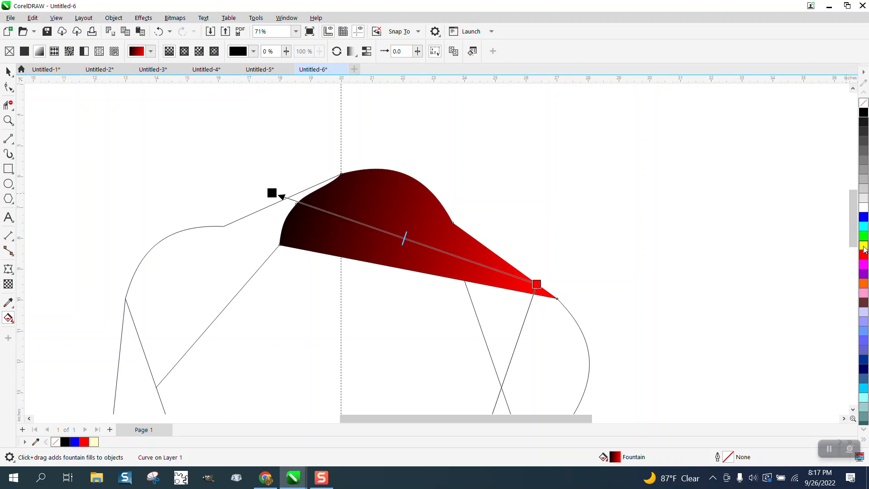
left_click_drag(864, 259, 394, 234)
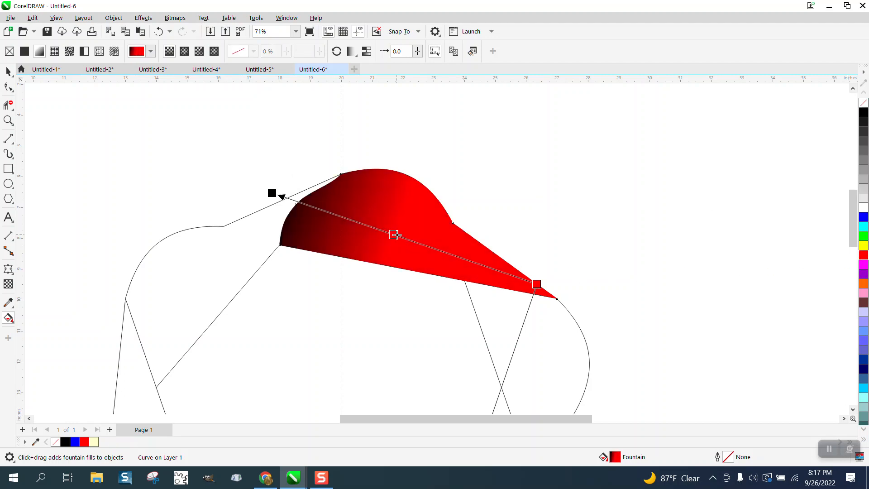
left_click_drag(864, 255, 363, 224)
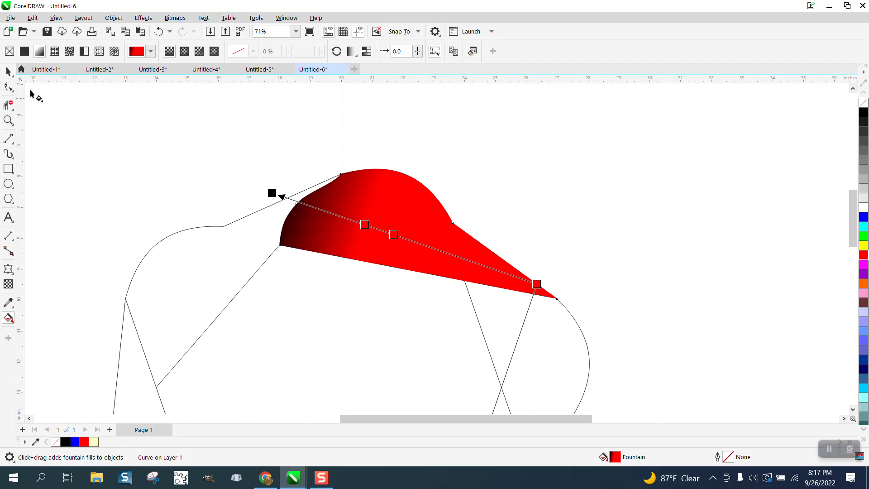
- Make a copy of the shaded segment rotated 60 degrees about the intersection of the guidelines
left_click(8, 72)
scroll(370, 154, "down", 3)
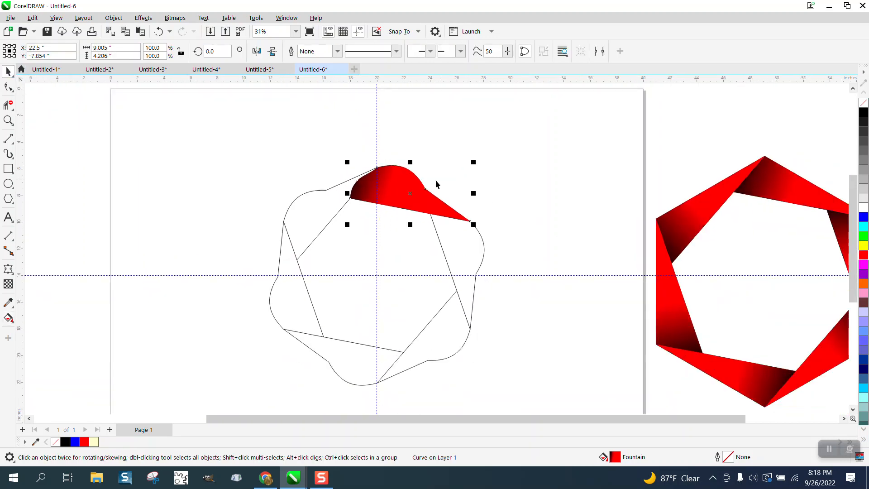
left_click(435, 180)
left_click(397, 181)
left_click(411, 194)
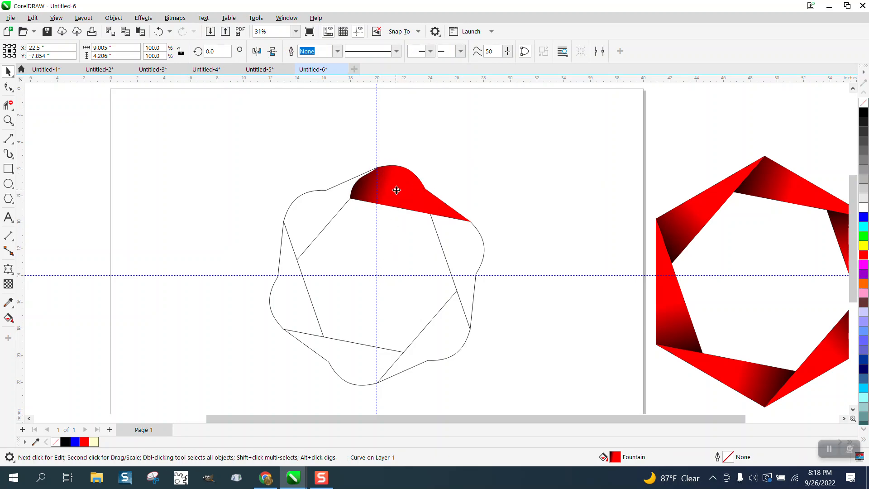
left_click(405, 191)
left_click(405, 191)
type("60")
key("Return")
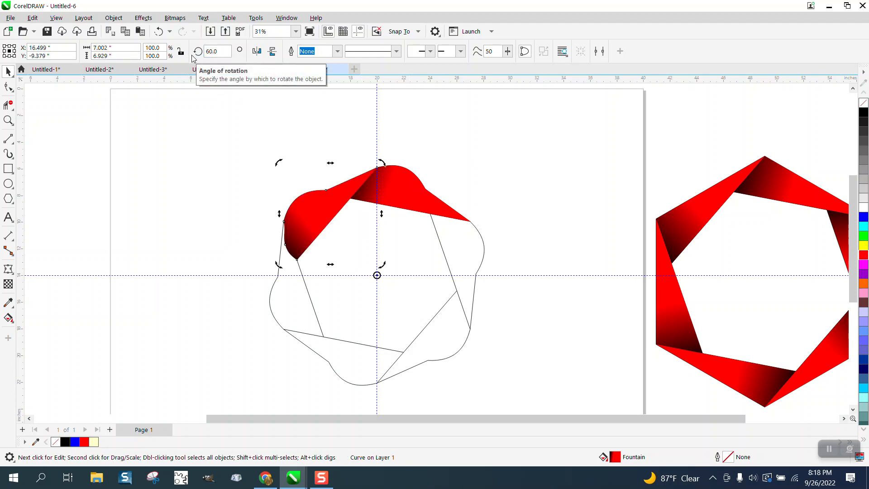
- Repeat the 60-degree rotated copy four times to complete the ring and deselect it
key("ctrl+r")
key("ctrl+r")
key("ctrl+r")
key("ctrl+r")
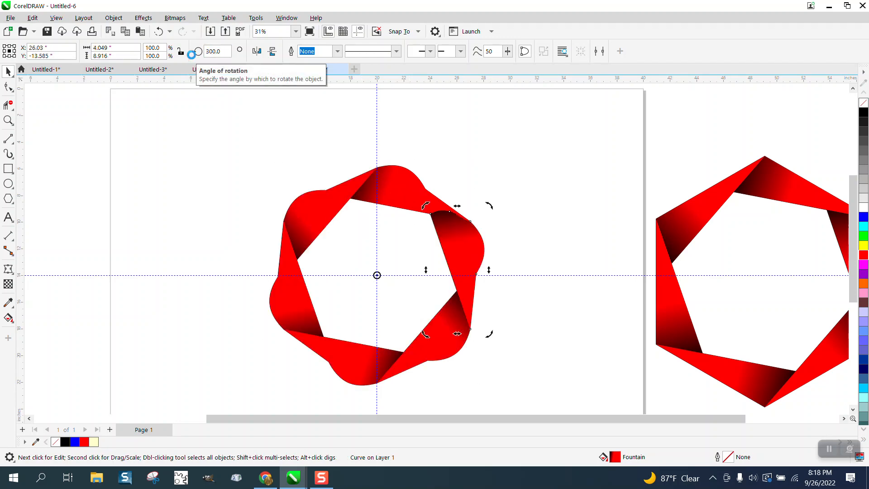
left_click(468, 119)
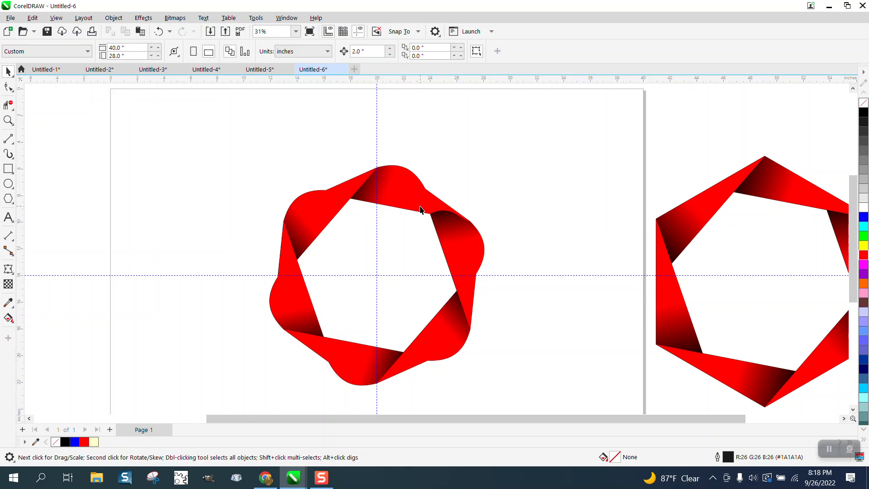
- Send the ring's upper-left segment to the back of the page
left_click(344, 192)
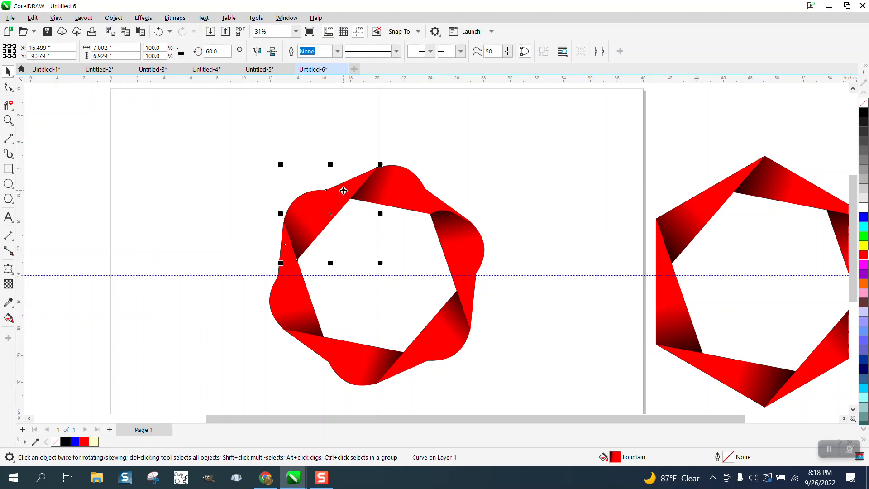
left_click(116, 19)
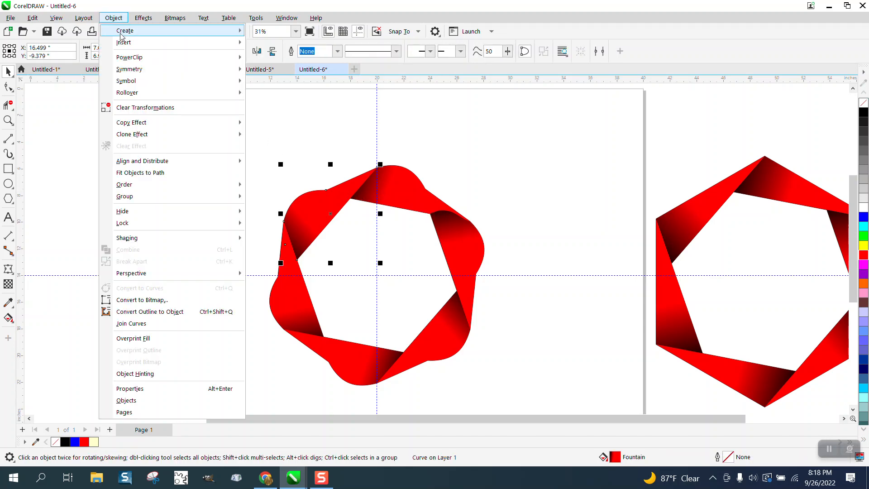
mouse_move(139, 184)
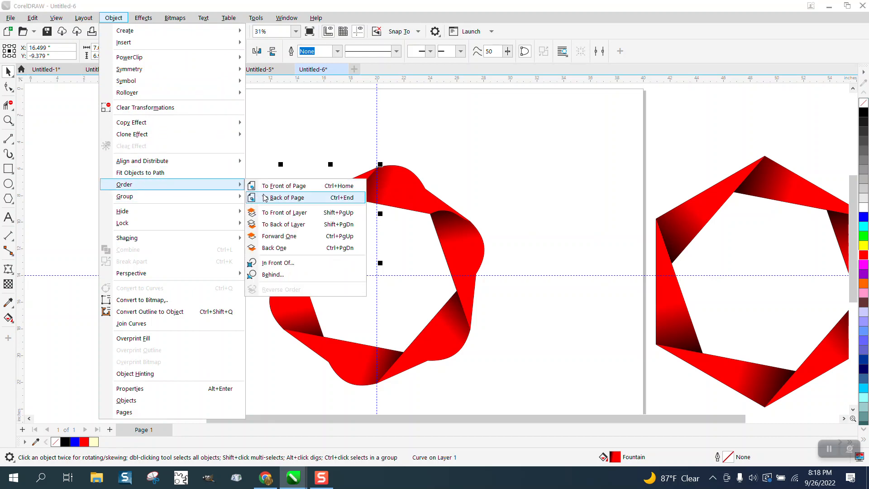
left_click(264, 196)
- Send the ring's lower-left segment to the back of the page
left_click(285, 299)
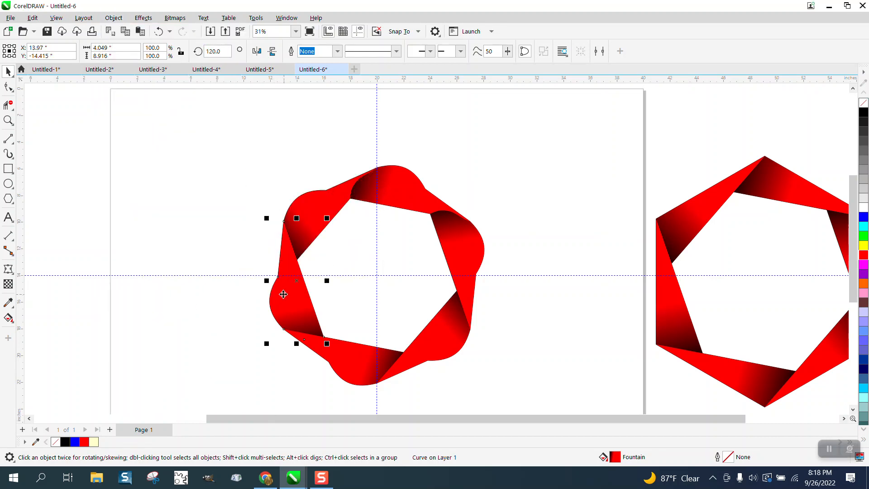
left_click(115, 20)
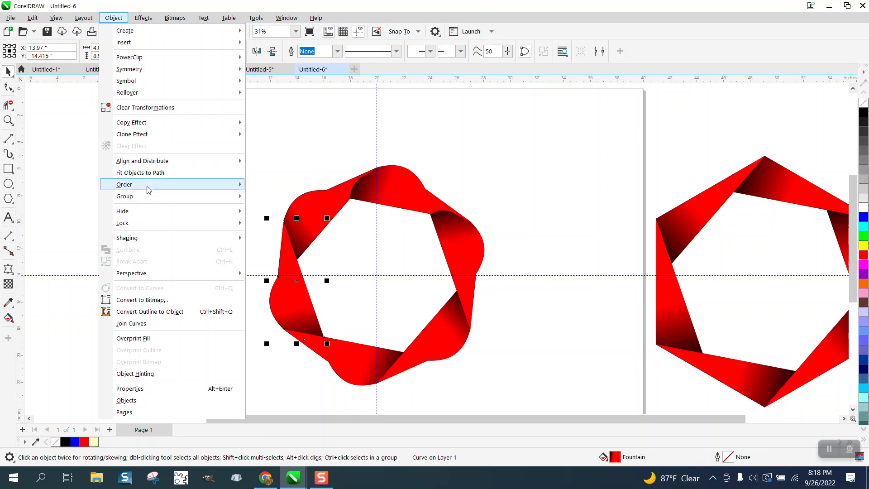
mouse_move(149, 188)
left_click(267, 198)
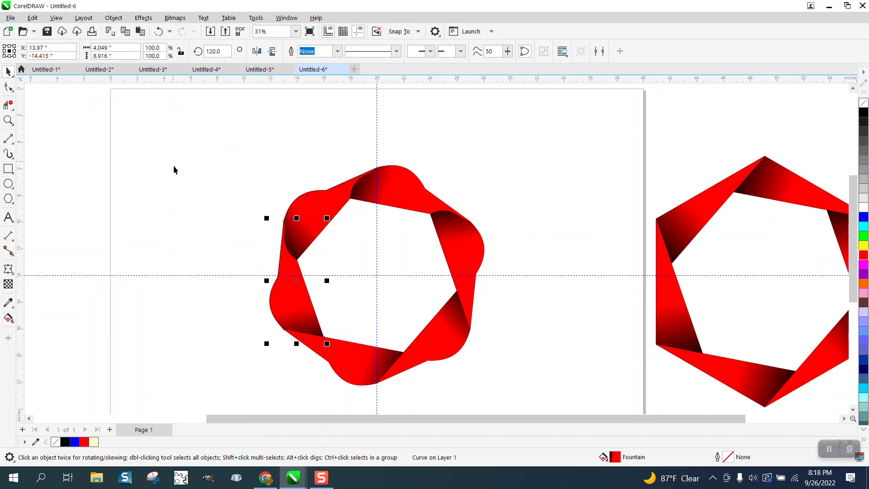
- Send the ring's bottom segment to the back of the page and deselect it
left_click(340, 359)
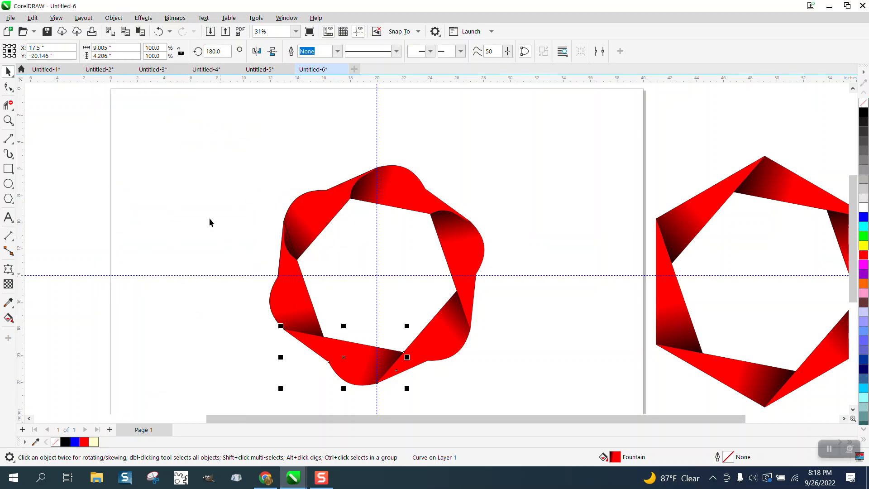
left_click(116, 20)
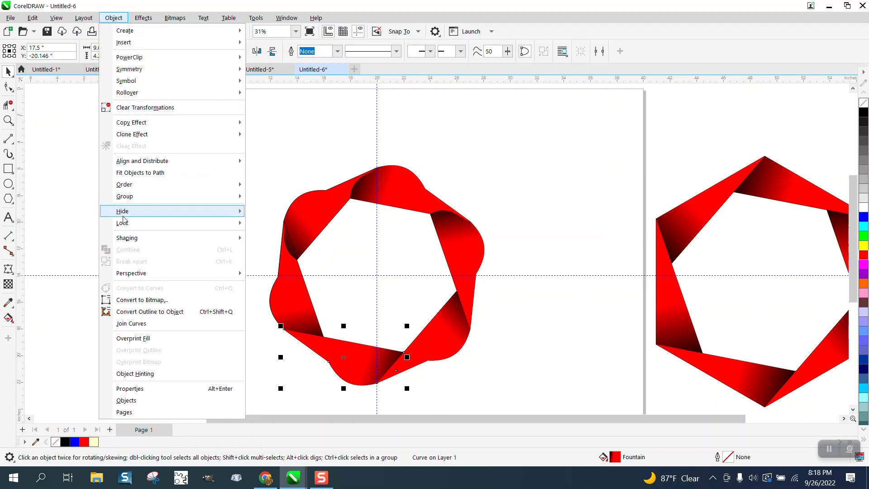
mouse_move(127, 200)
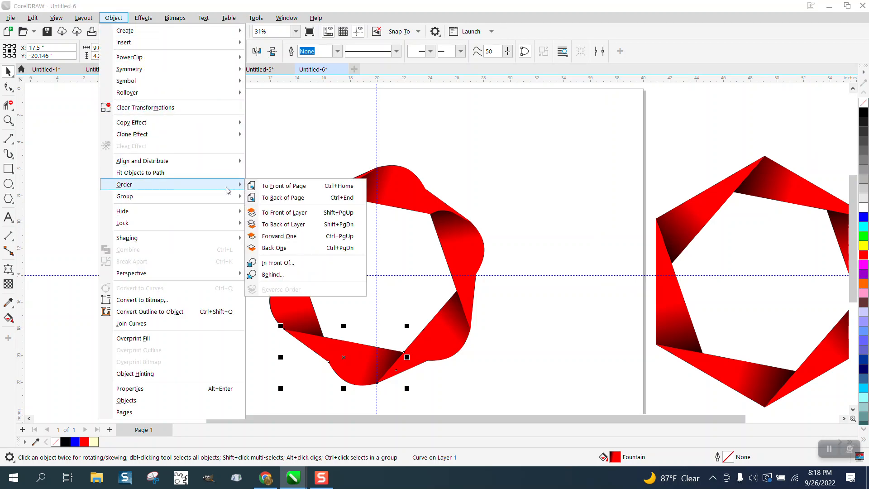
left_click(281, 200)
left_click(159, 289)
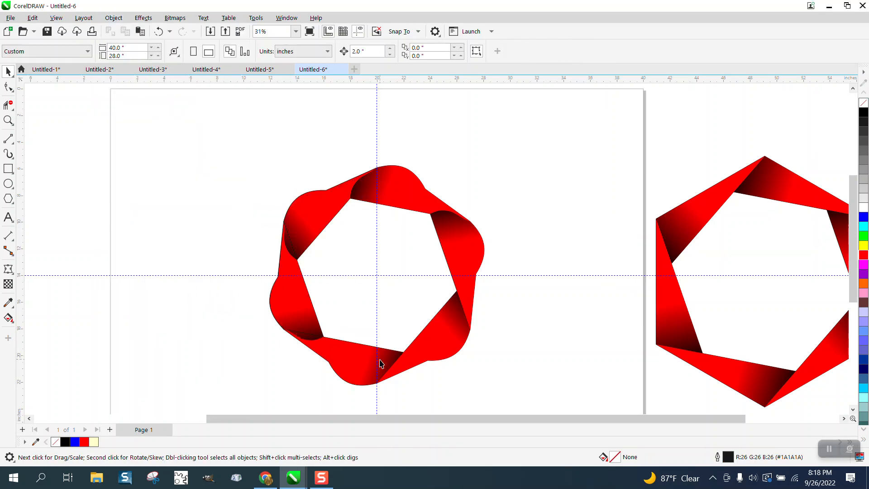
- Send the ring's lower-right segment to the back of the page and deselect it
left_click(408, 358)
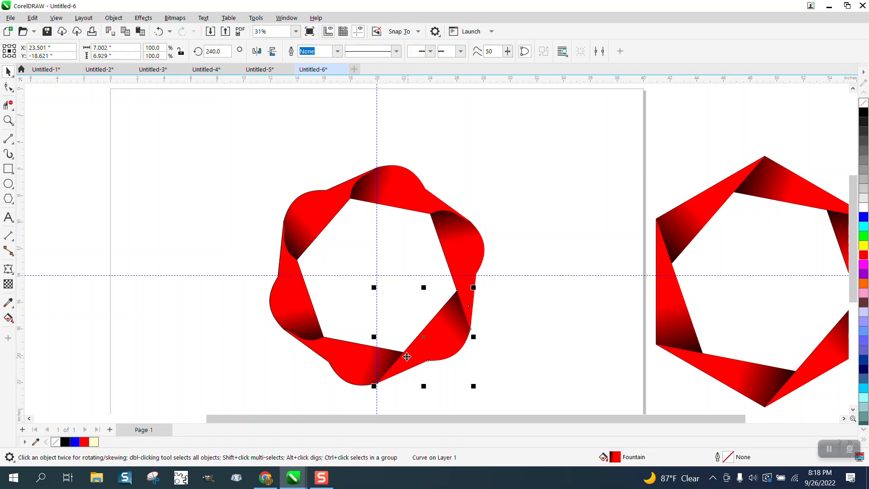
left_click(114, 17)
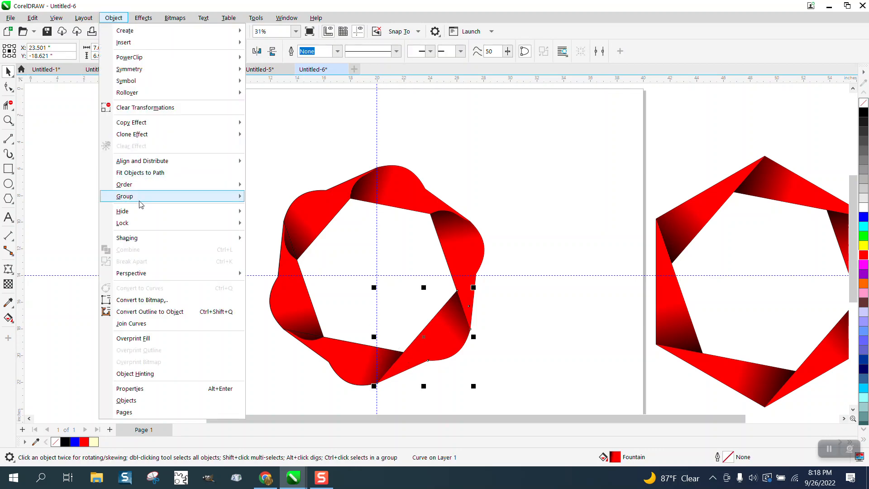
mouse_move(138, 189)
left_click(286, 189)
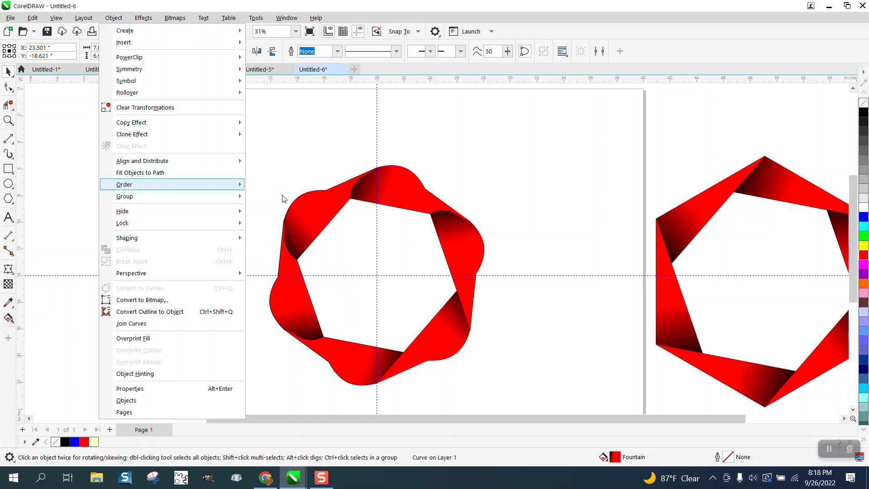
left_click(200, 180)
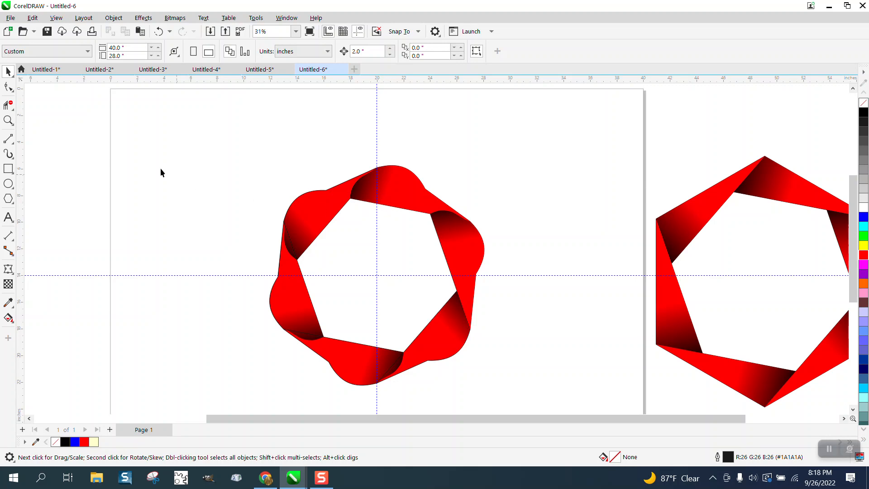
left_click(7, 120)
left_click_drag(292, 158, 462, 237)
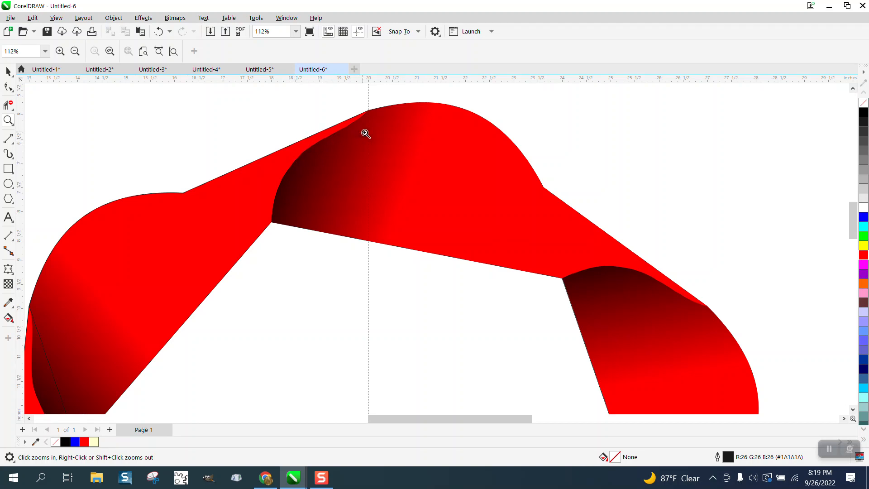
scroll(281, 184, "down", 4)
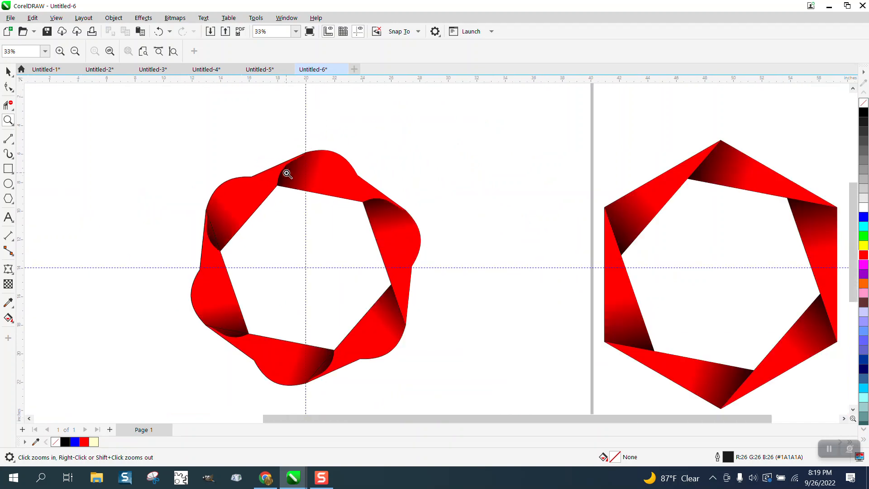
scroll(389, 225, "down", 1)
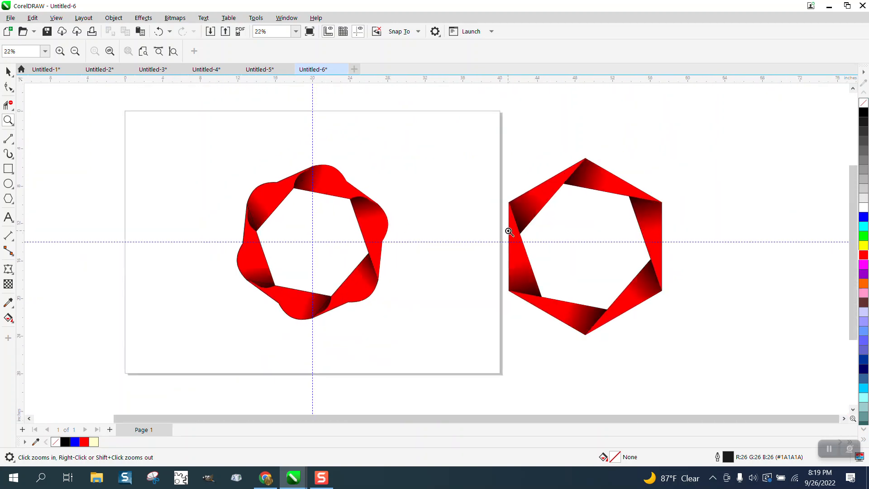